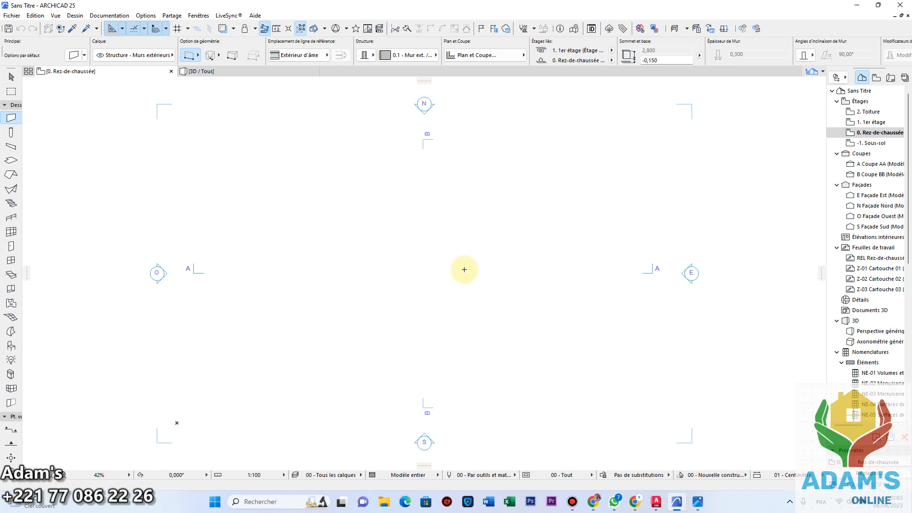
click(196, 16)
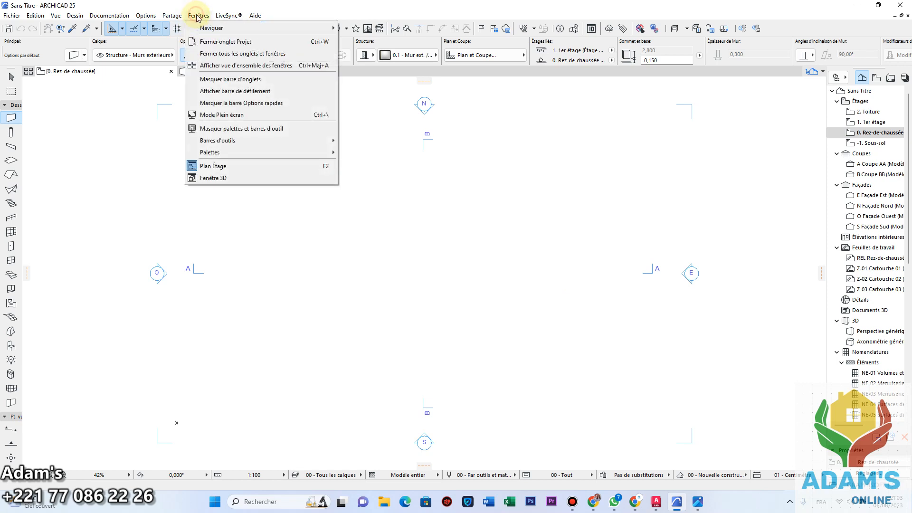
mouse_move(155, 17)
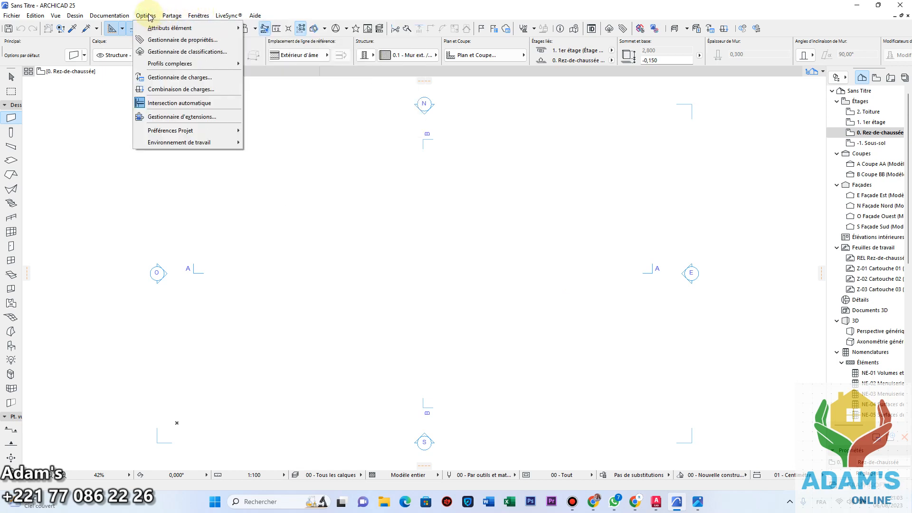
mouse_move(181, 136)
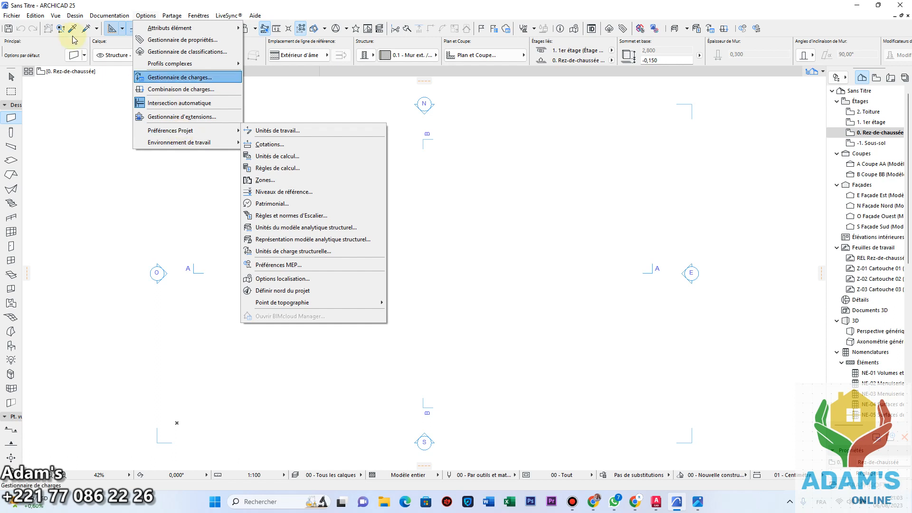
mouse_move(75, 16)
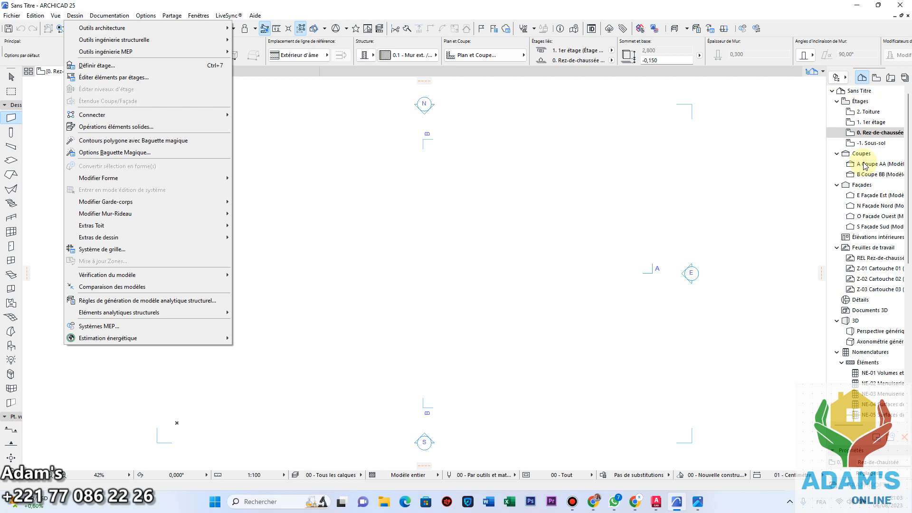
mouse_move(103, 19)
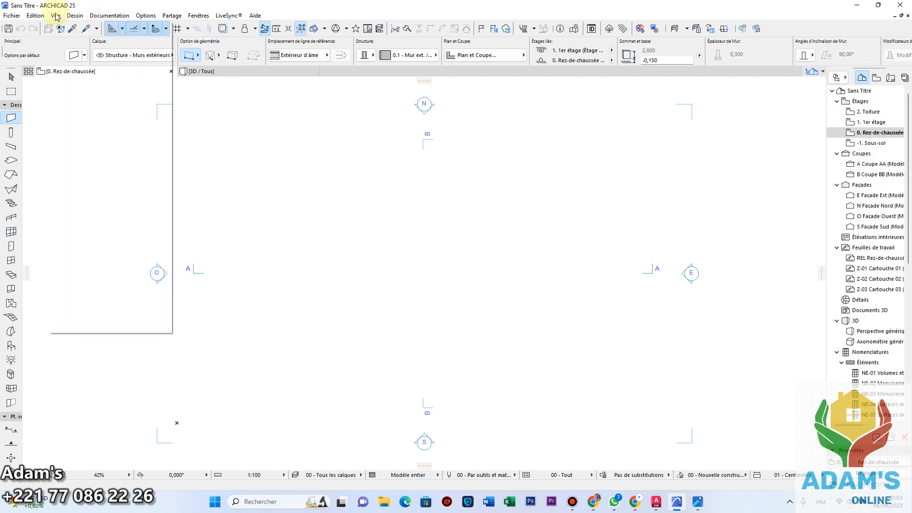
Step: Open the story settings and set the story heights of Rez-de-chaussée and 1er étage to 3 m
click(119, 66)
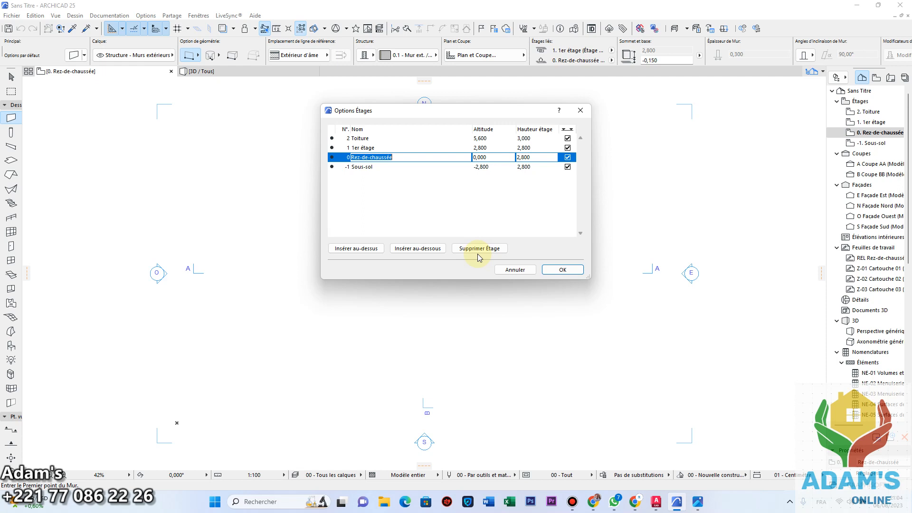
click(698, 501)
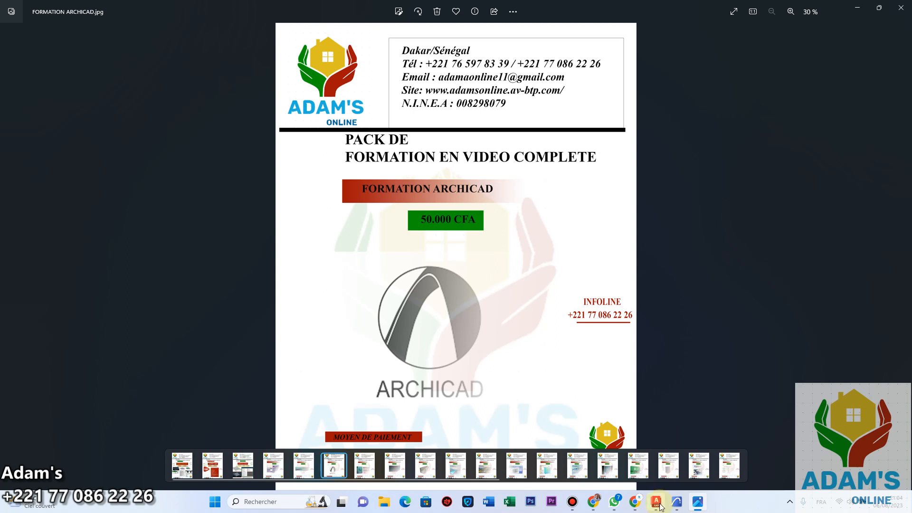
click(677, 502)
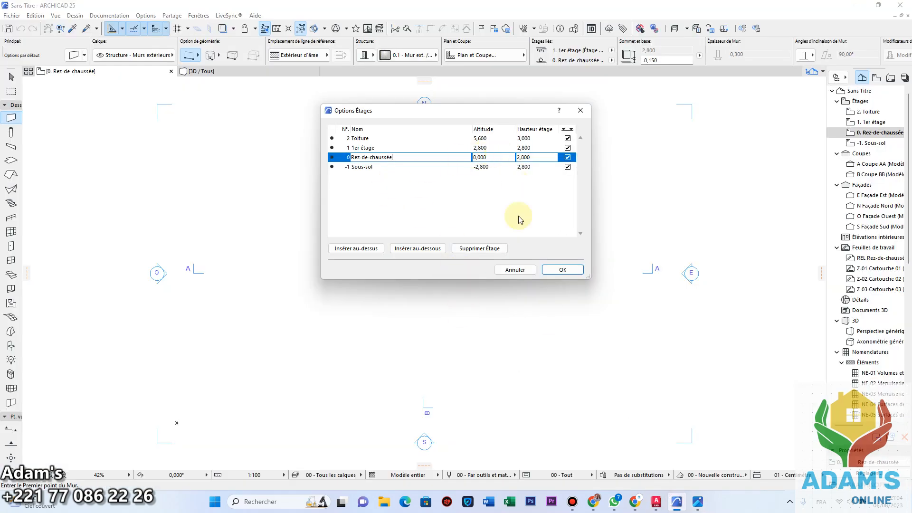
click(527, 157)
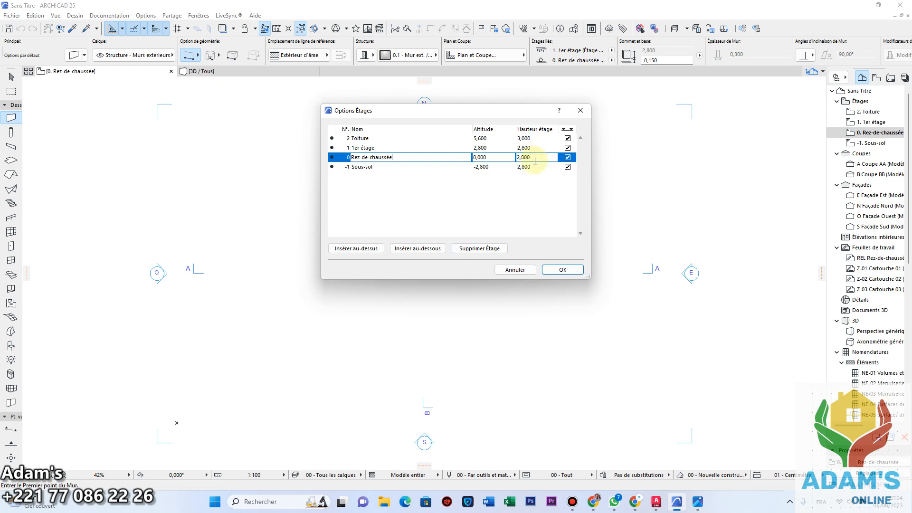
text(3)
click(532, 148)
text(3)
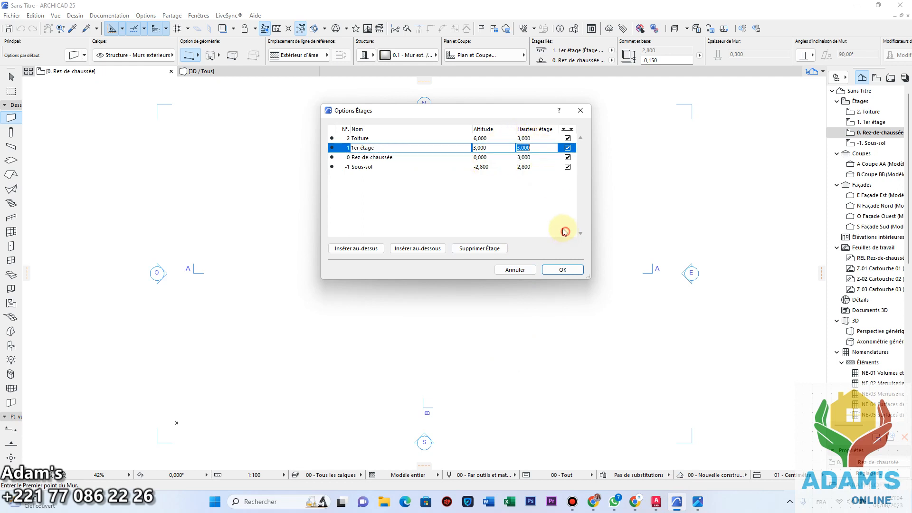
Step: Delete the Sous-sol story from the project and confirm its removal despite the linked markers
click(354, 167)
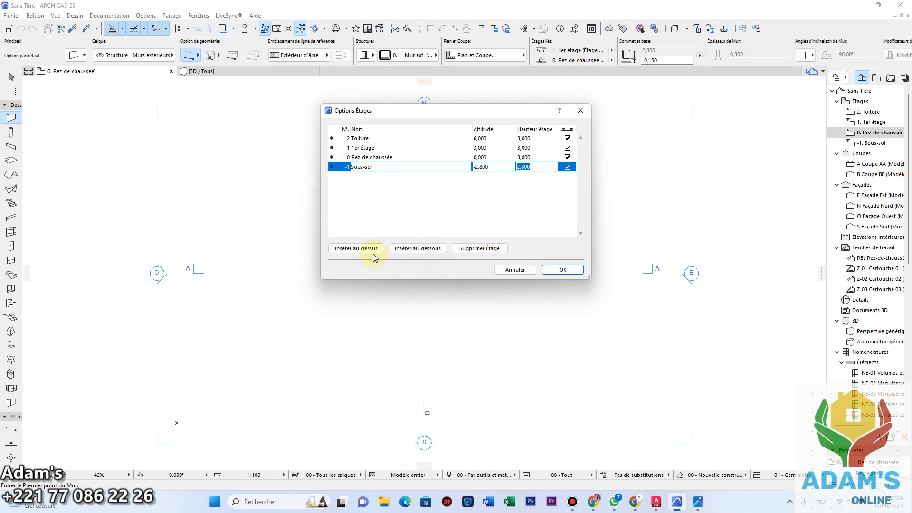
click(480, 248)
click(560, 270)
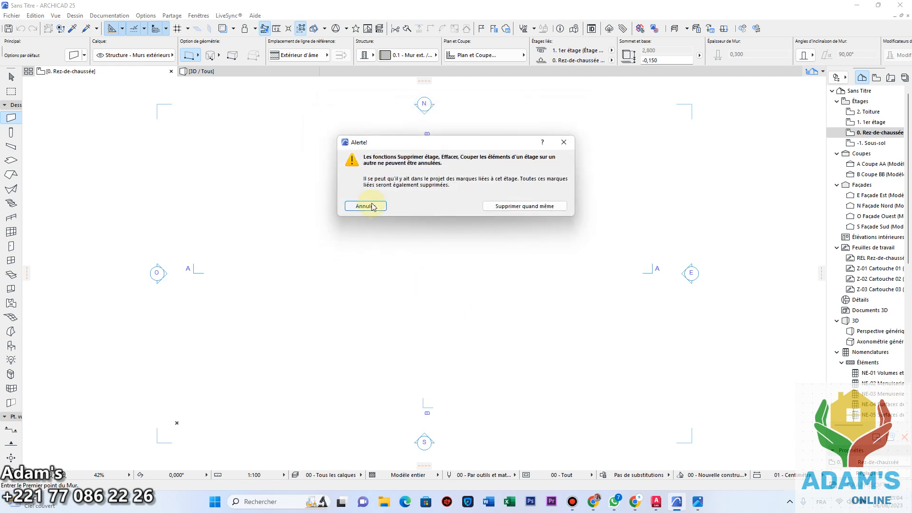
click(524, 206)
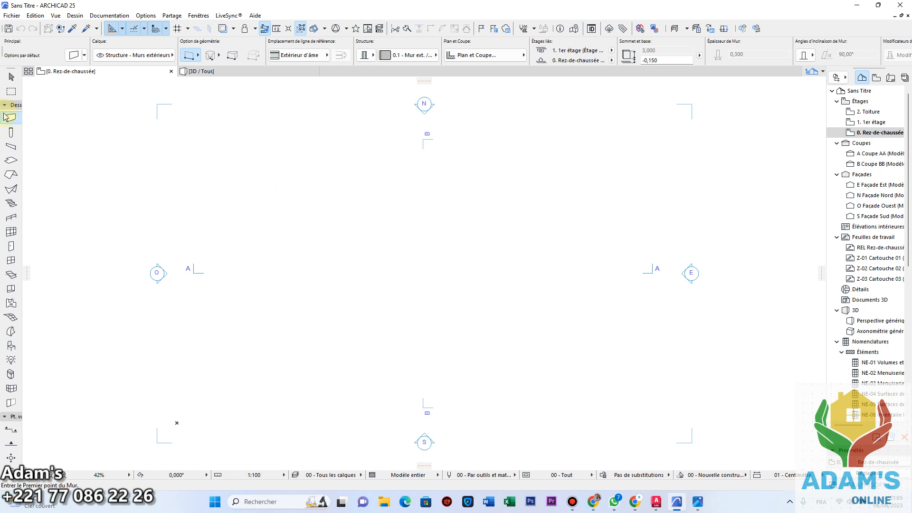
Step: Change the default wall to a basic structure with a thickness of 0,15 m
click(74, 55)
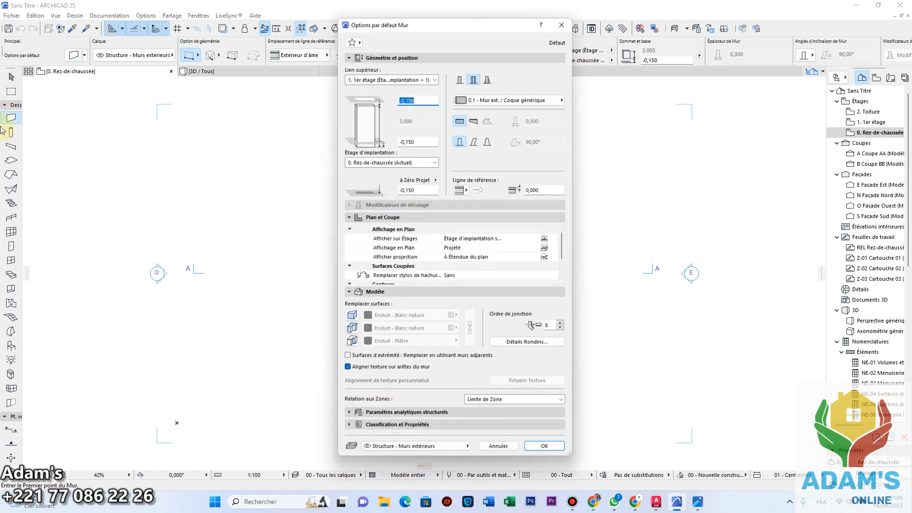
click(568, 19)
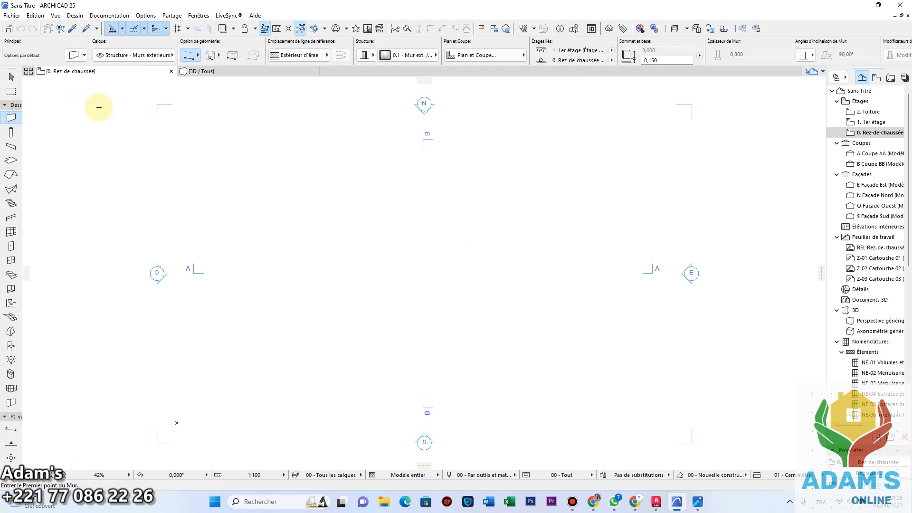
click(73, 55)
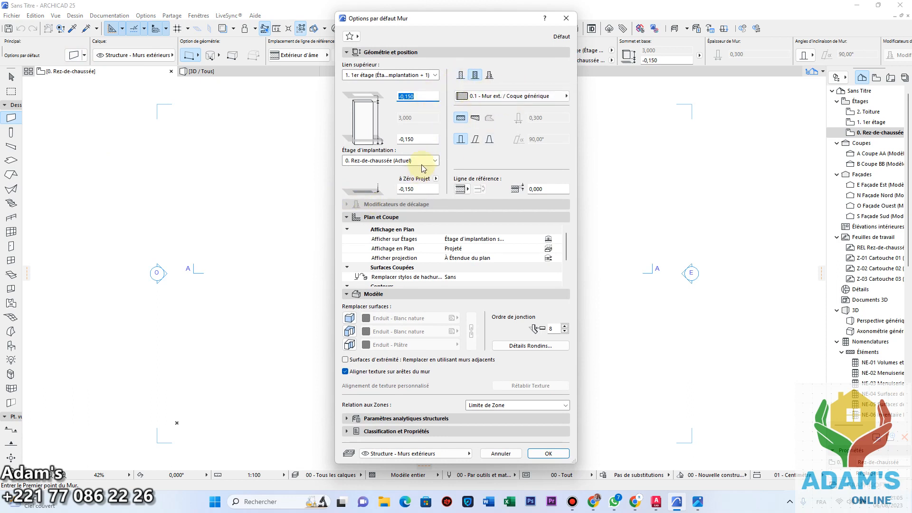
click(461, 76)
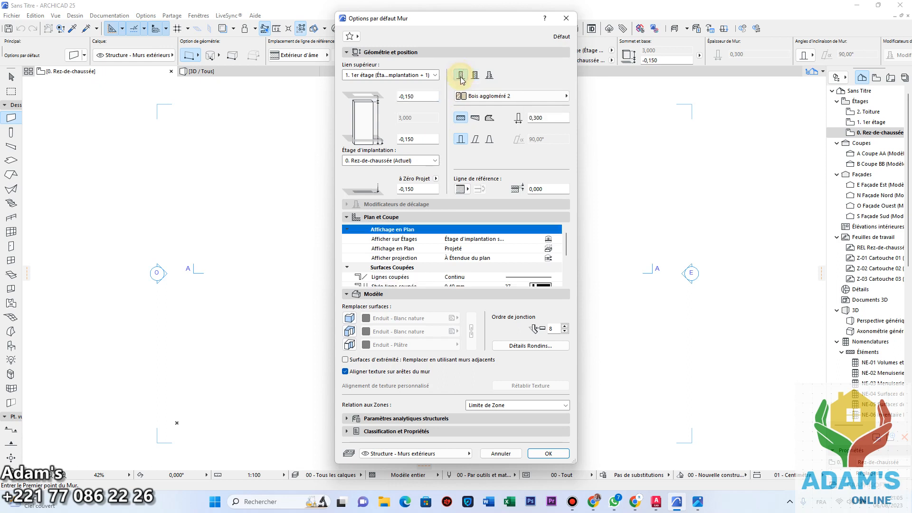
text(0,20)
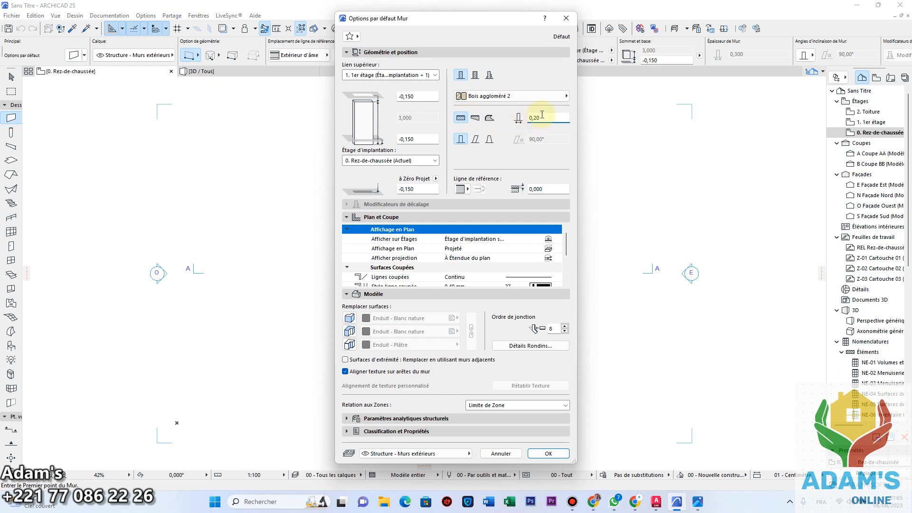
text(00,15)
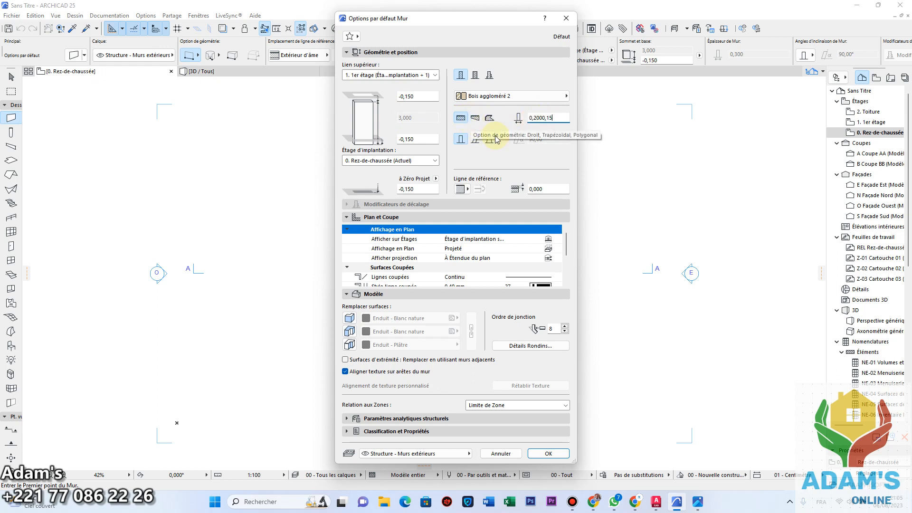
drag(561, 119, 463, 121)
text(0,15)
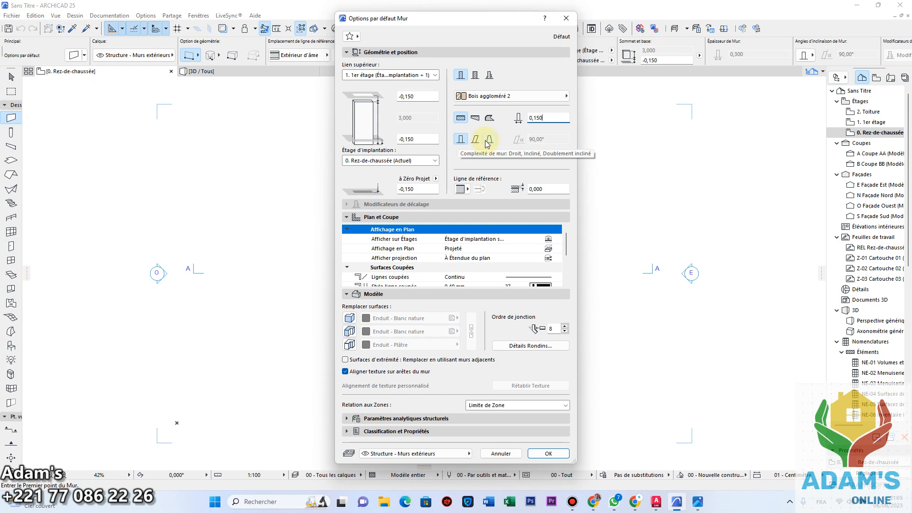
Step: Set both the top and bottom offsets of the default wall to 0
click(423, 95)
text(0)
key(Tab)
text(0)
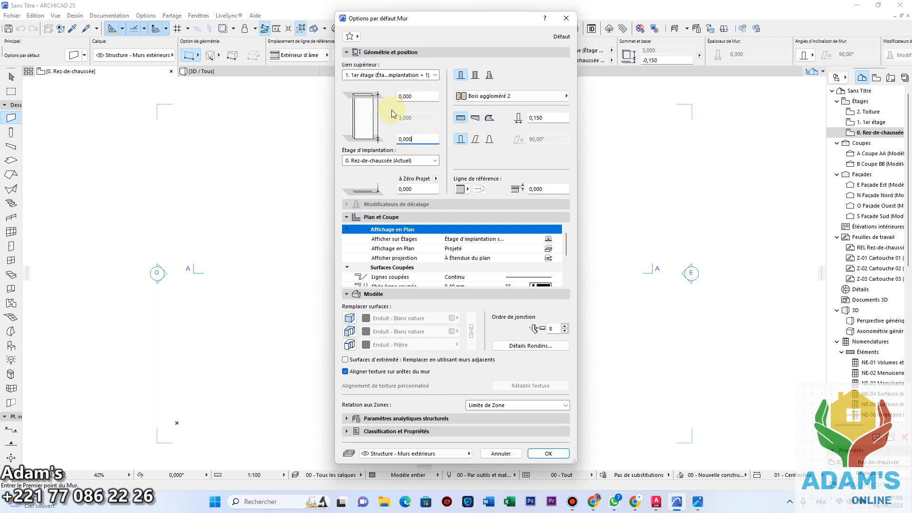
double_click(415, 139)
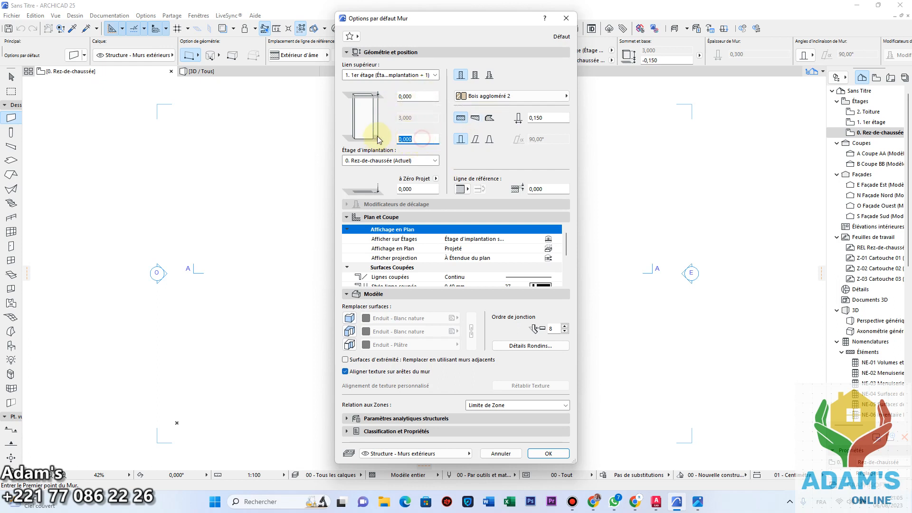
double_click(429, 93)
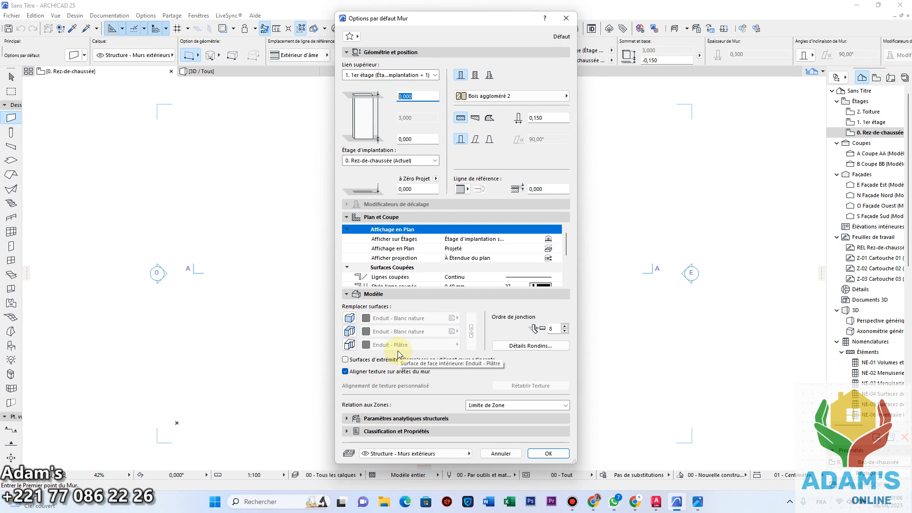
Step: Override all three surfaces of the default wall and link them so they share Enduit - Blanc nature
click(353, 318)
click(350, 331)
click(349, 345)
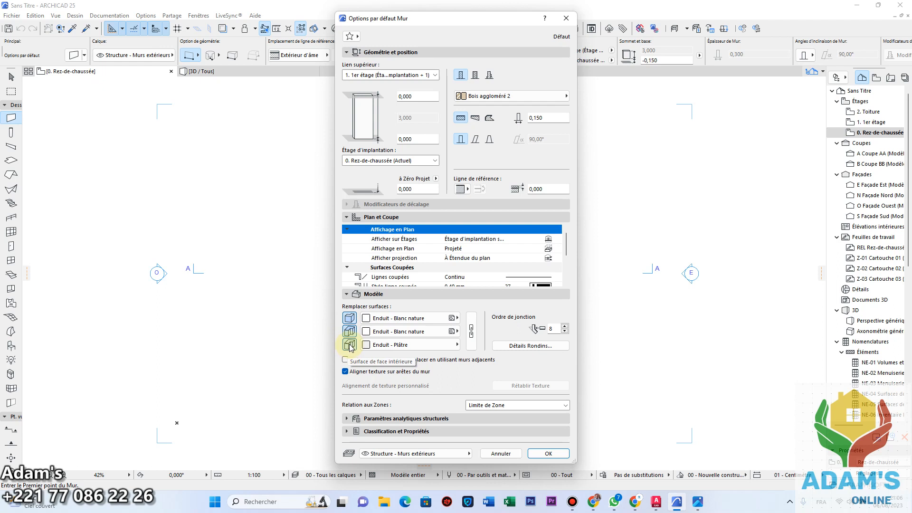
click(471, 331)
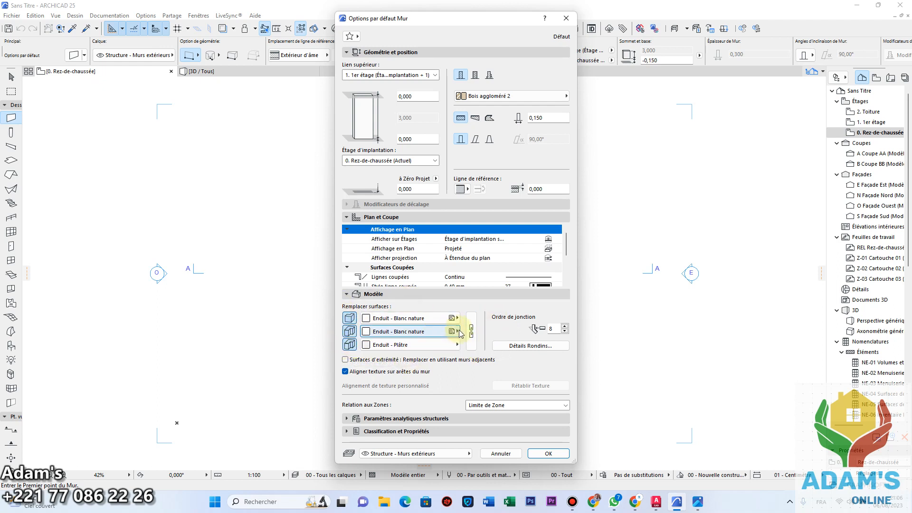
click(472, 337)
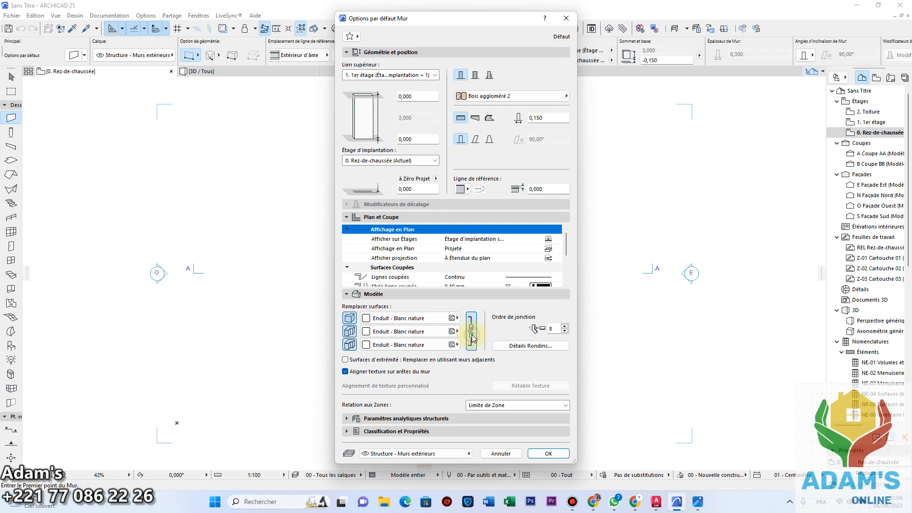
Step: Examine the surface materials available for the default wall's faces without choosing another one
click(421, 319)
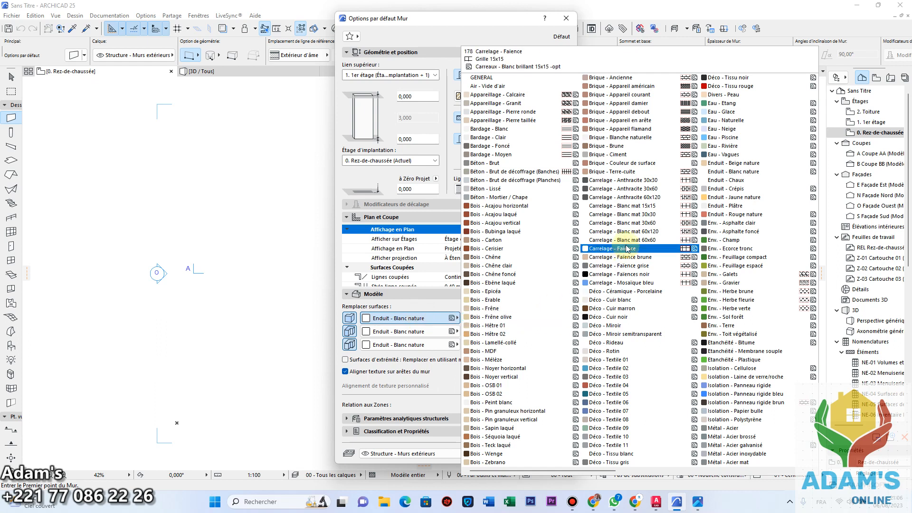
scroll(560, 198, down, 5)
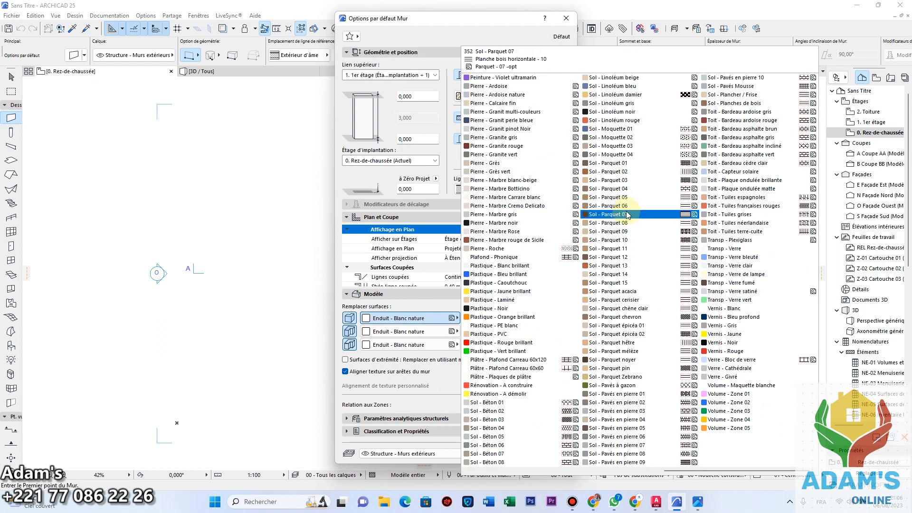
scroll(722, 241, up, 5)
scroll(725, 241, up, 1)
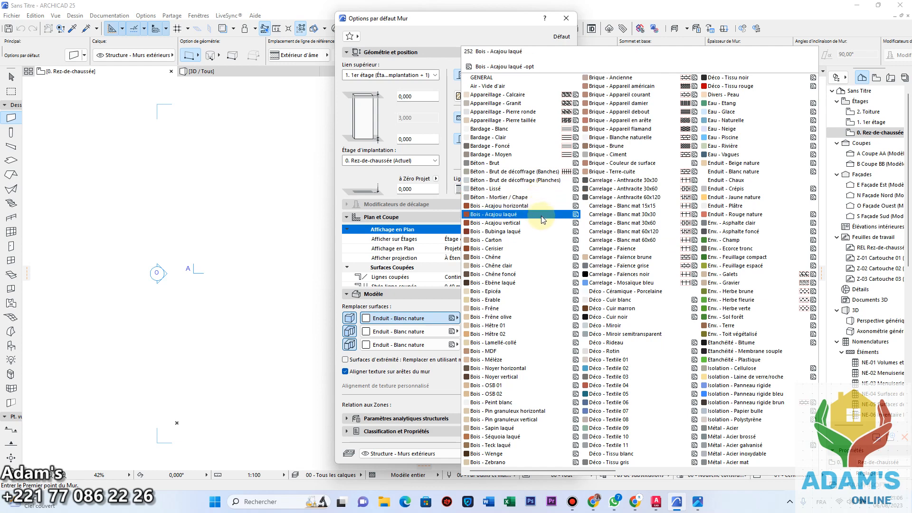
scroll(546, 214, down, 4)
scroll(614, 311, up, 4)
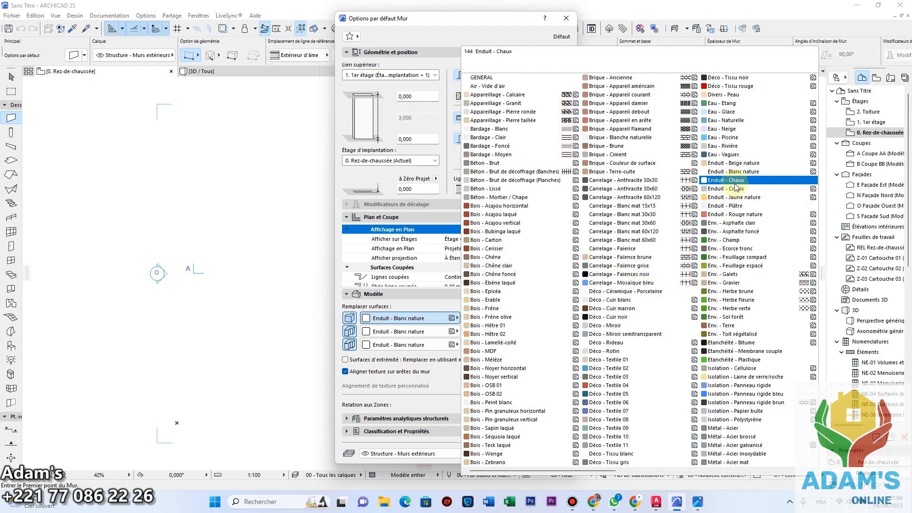
scroll(683, 236, down, 5)
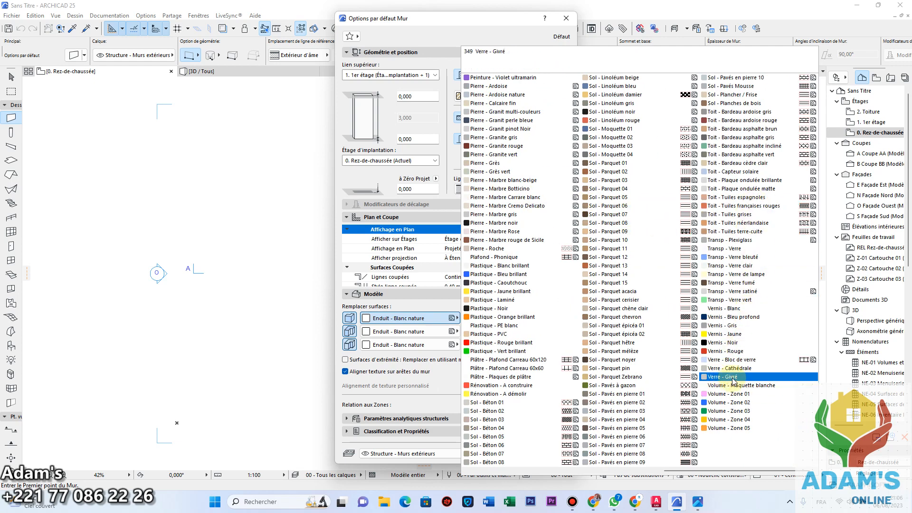
click(428, 302)
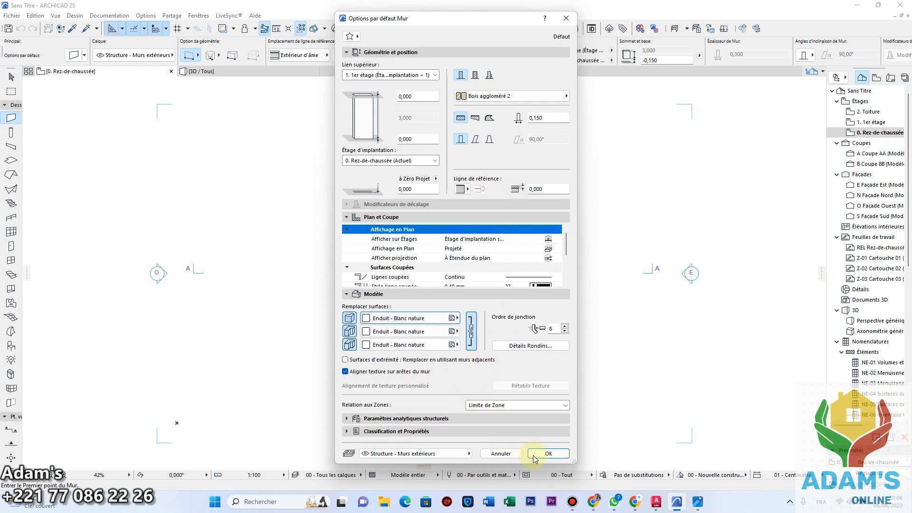
Step: Accept the default wall settings and draw a vertical ground-floor wall about 10 m long, running downward from its start point
click(549, 454)
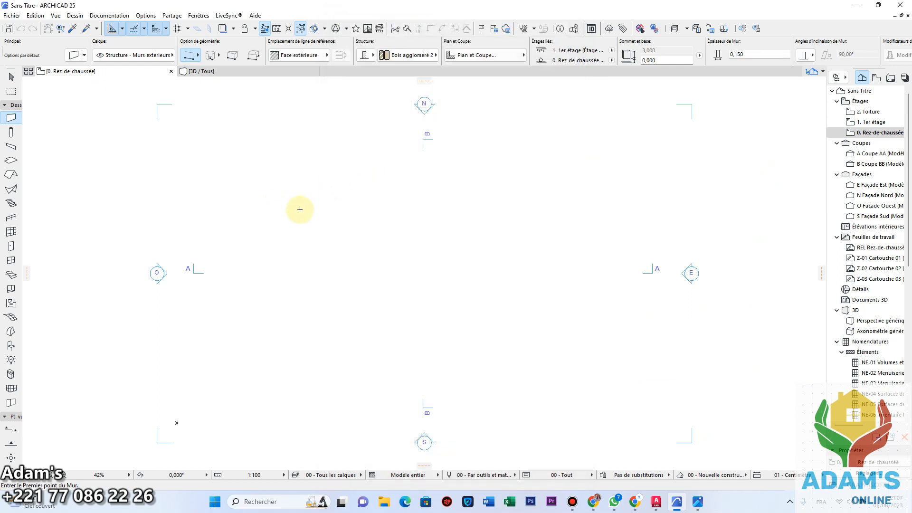
click(317, 187)
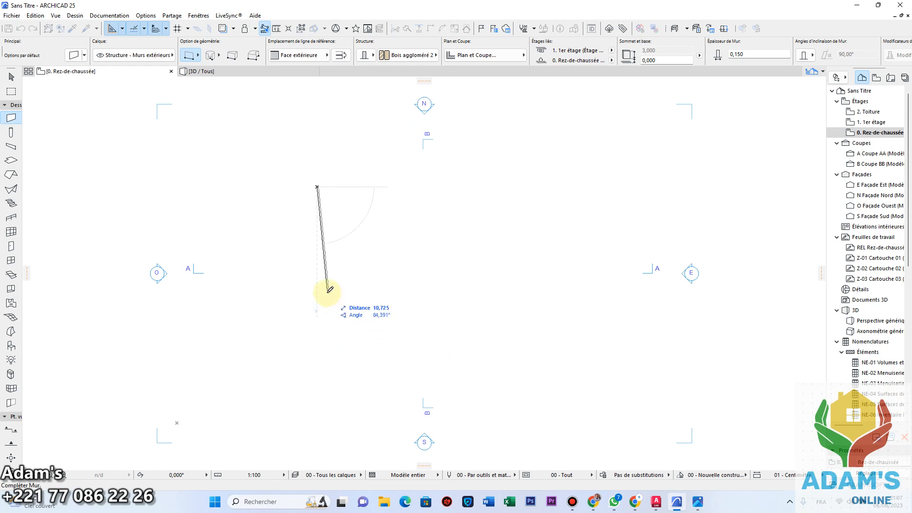
key(Tab)
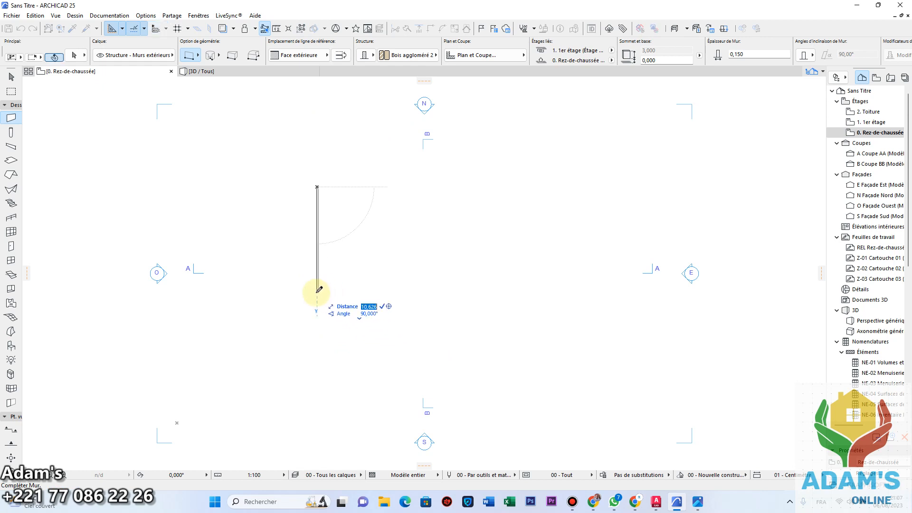
key(Return)
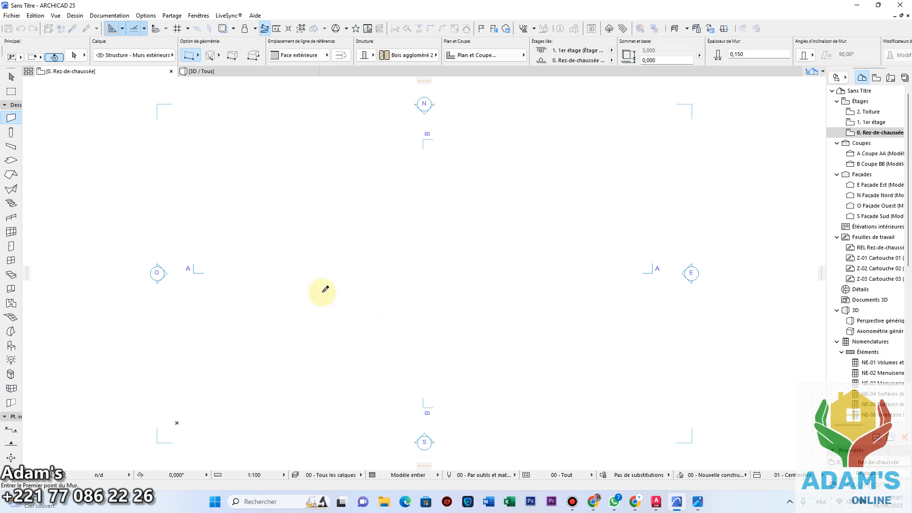
scroll(319, 235, up, 5)
scroll(319, 234, down, 4)
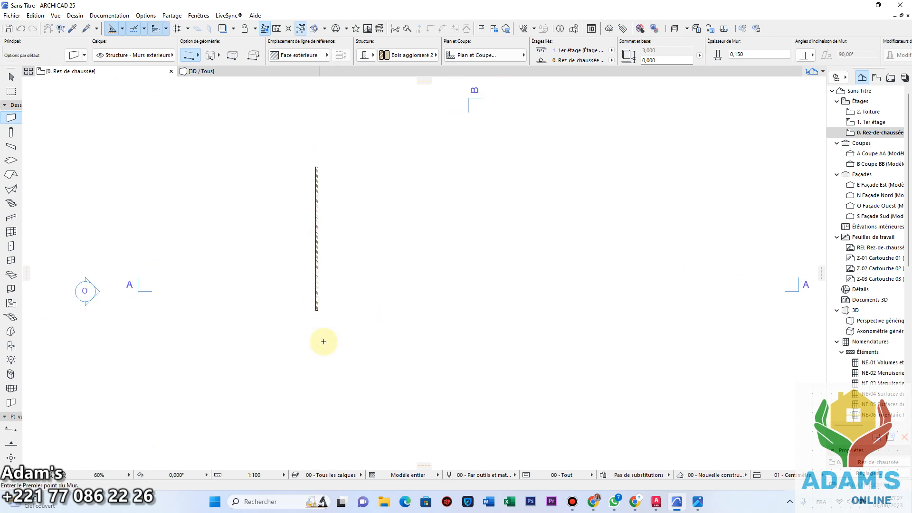
Step: From the lower end of the first wall, draw a 10 m horizontal wall rightward and a 10 m vertical wall upward from its end
click(316, 310)
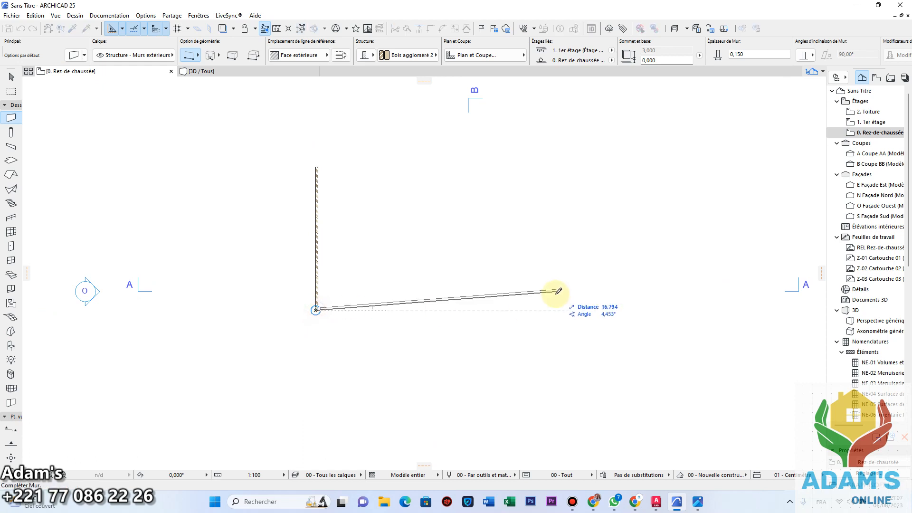
key(Tab)
text(10)
key(Return)
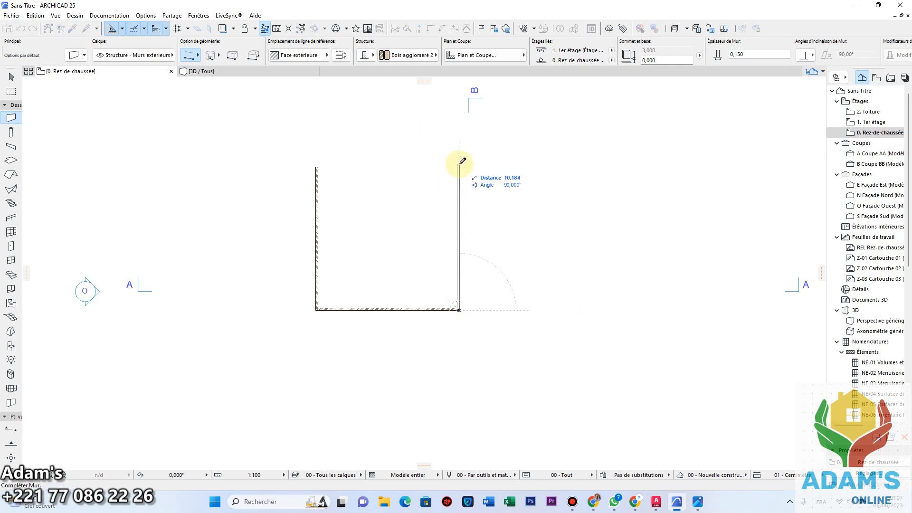
key(Tab)
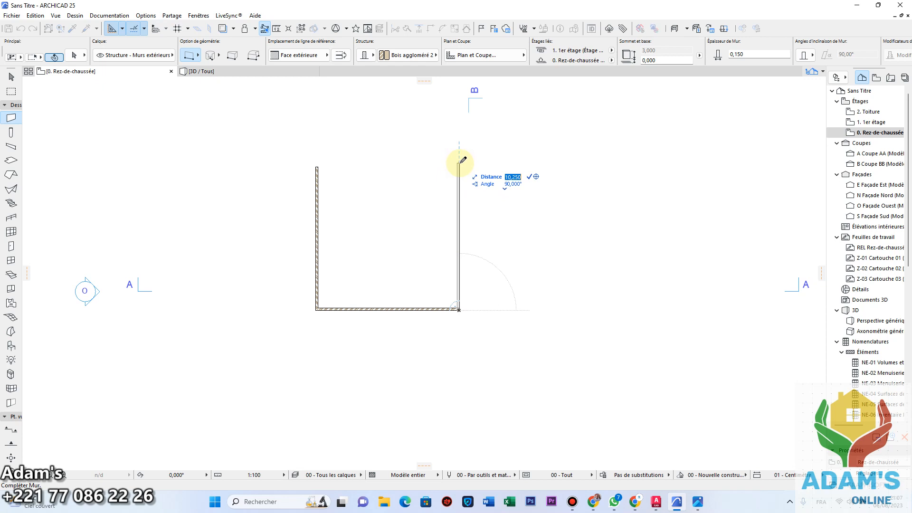
text(10)
key(Return)
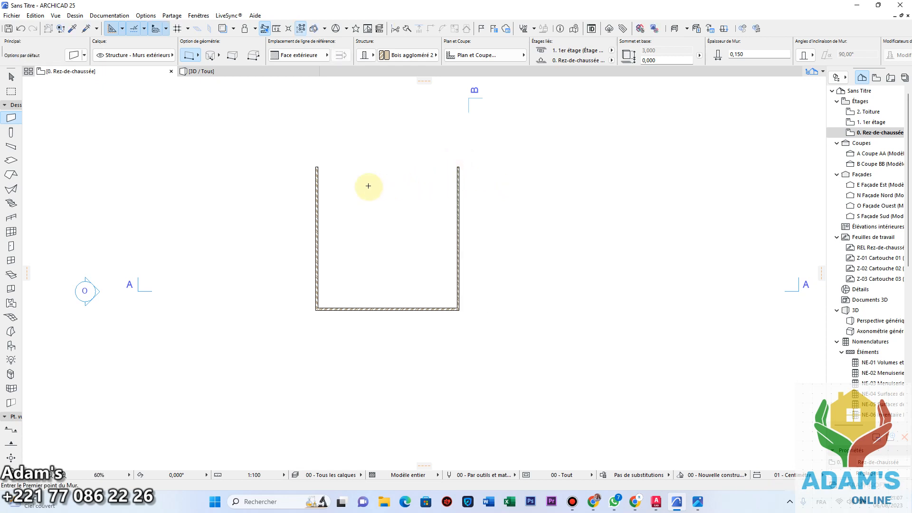
Step: Close the square outline with an upper wall joining the upper ends of the two vertical walls
click(317, 166)
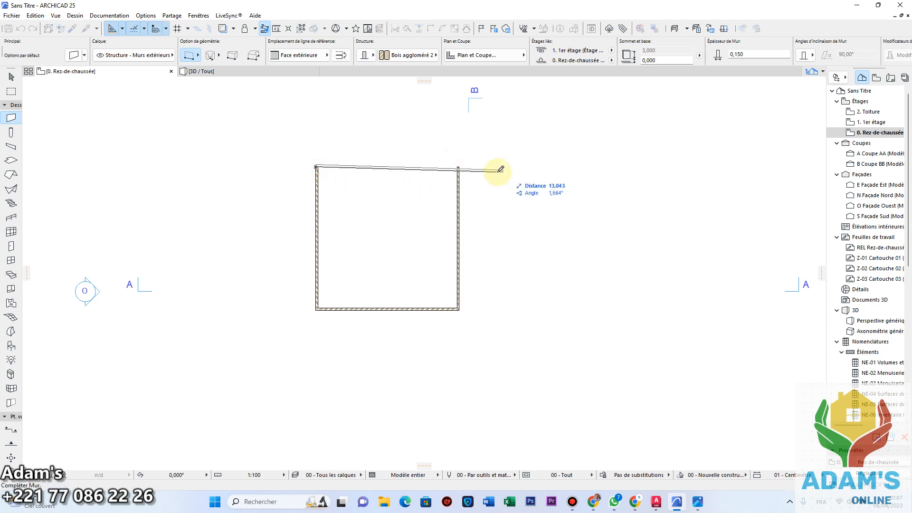
click(461, 171)
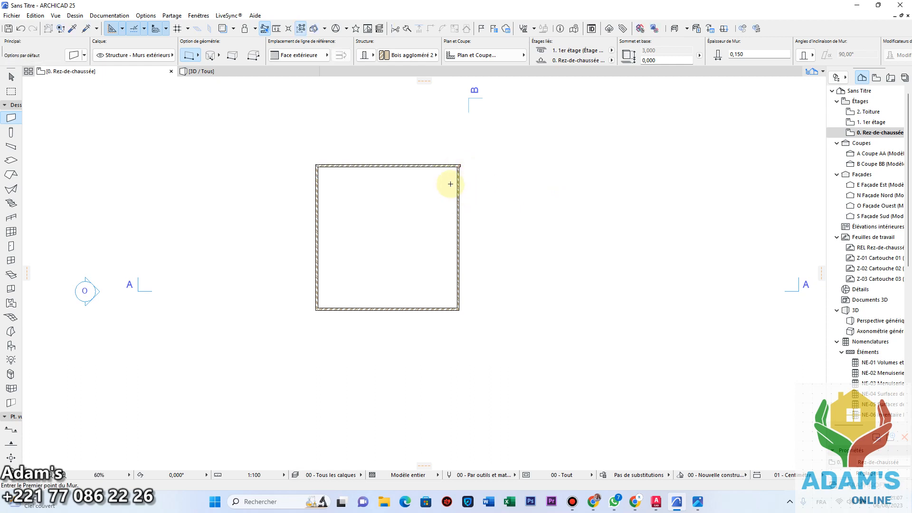
key(Escape)
Step: Examine the closed square of walls on the ground-floor plan and in the 3D view, and return to the plan
scroll(460, 165, up, 4)
scroll(407, 159, down, 8)
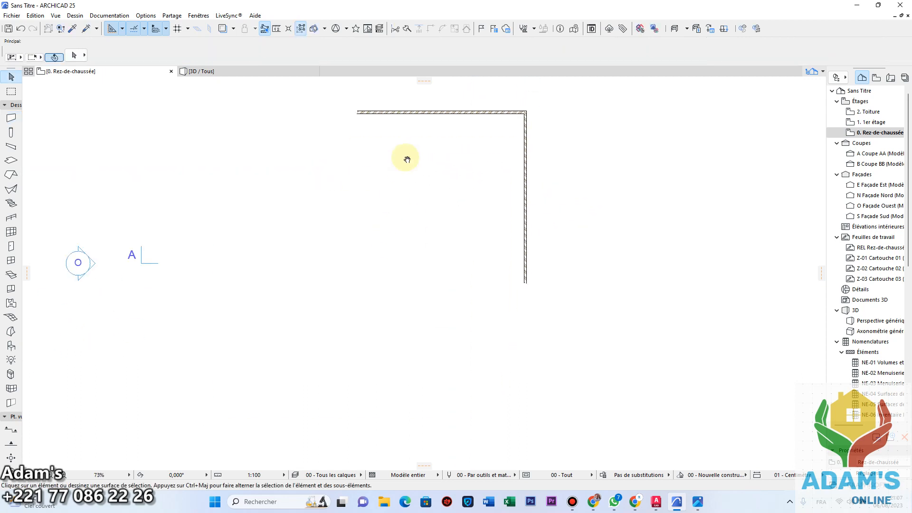
scroll(413, 154, up, 3)
scroll(471, 190, down, 1)
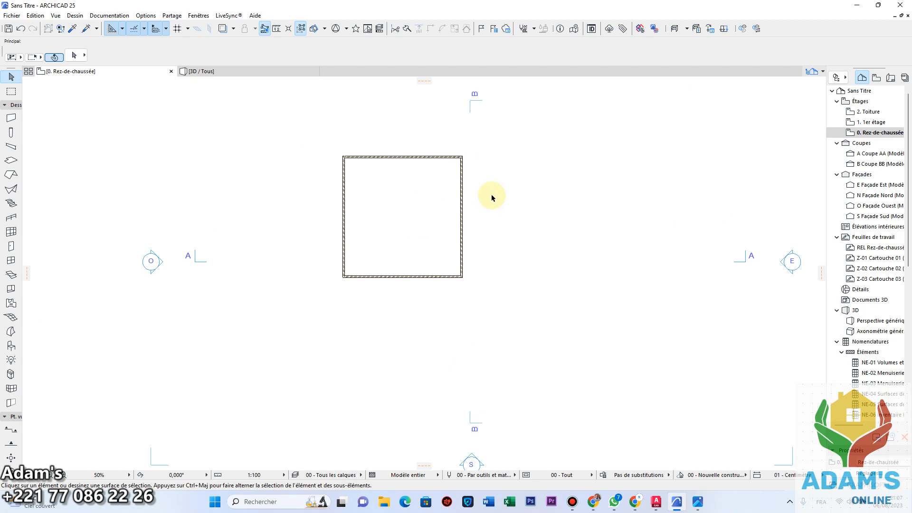
click(196, 71)
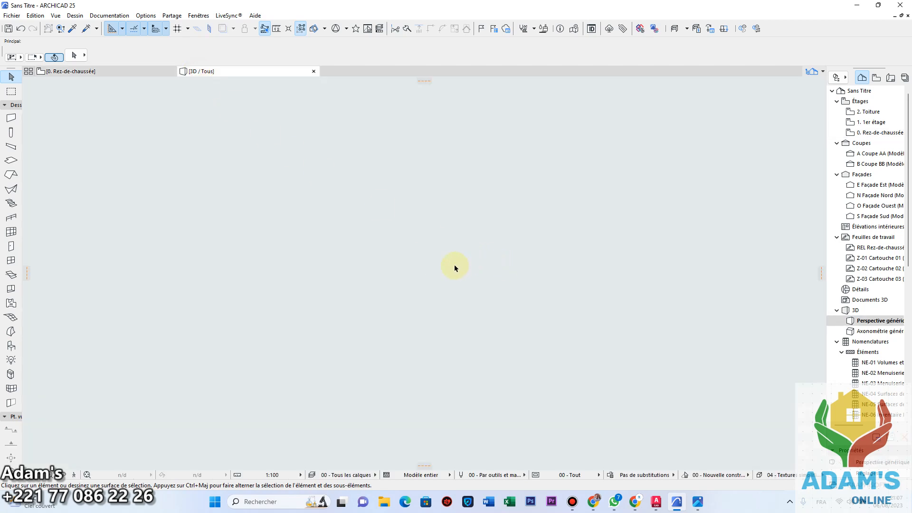
middle_drag(550, 121, 399, 335)
scroll(406, 336, up, 2)
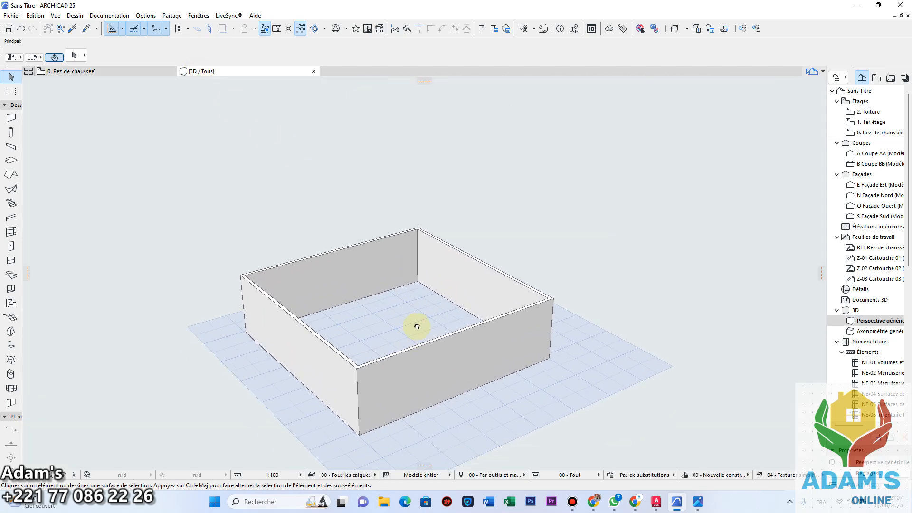
click(95, 72)
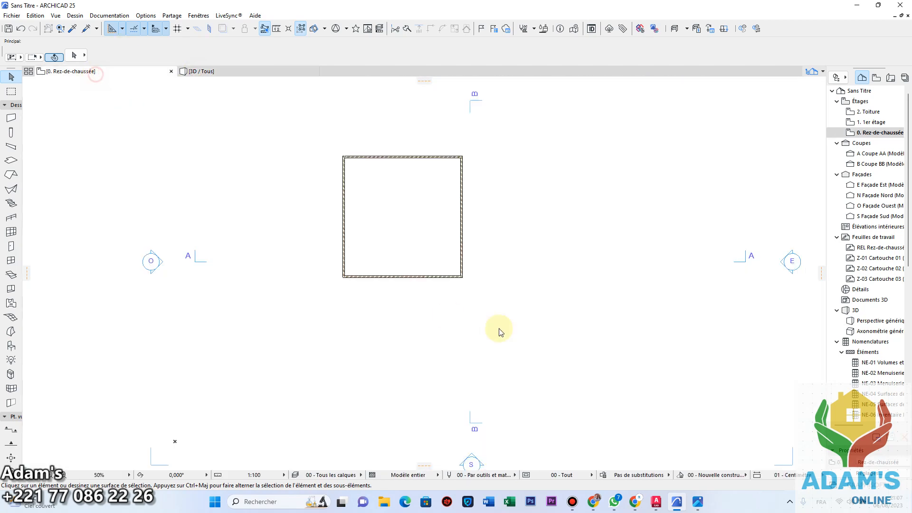
click(216, 72)
click(125, 71)
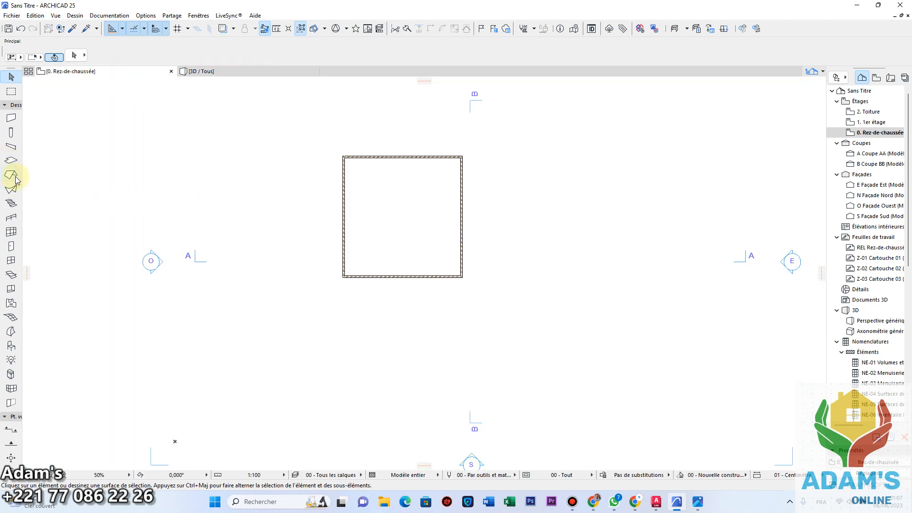
Step: Place a Fenêtre 25 window, 0,900 by 1,500 m, in the left part of the lower horizontal wall
click(11, 261)
scroll(418, 274, up, 3)
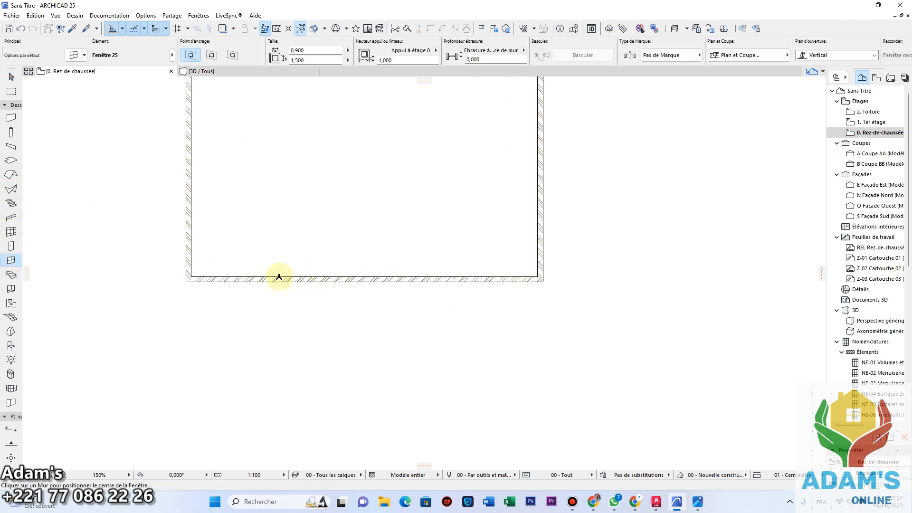
click(253, 283)
Step: Place a door opening outward in the lower wall, right of the window, and check both openings in the 3D view
click(11, 246)
click(341, 278)
click(347, 346)
key(Escape)
click(196, 71)
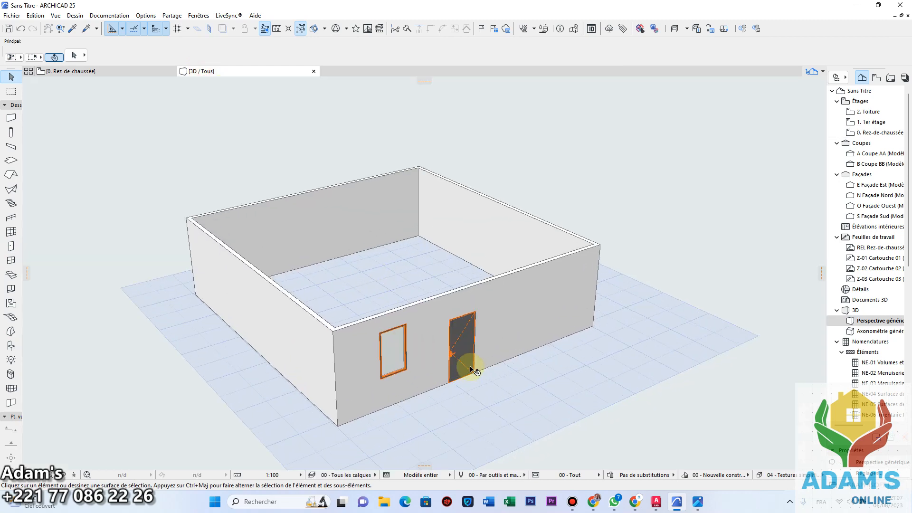
click(124, 72)
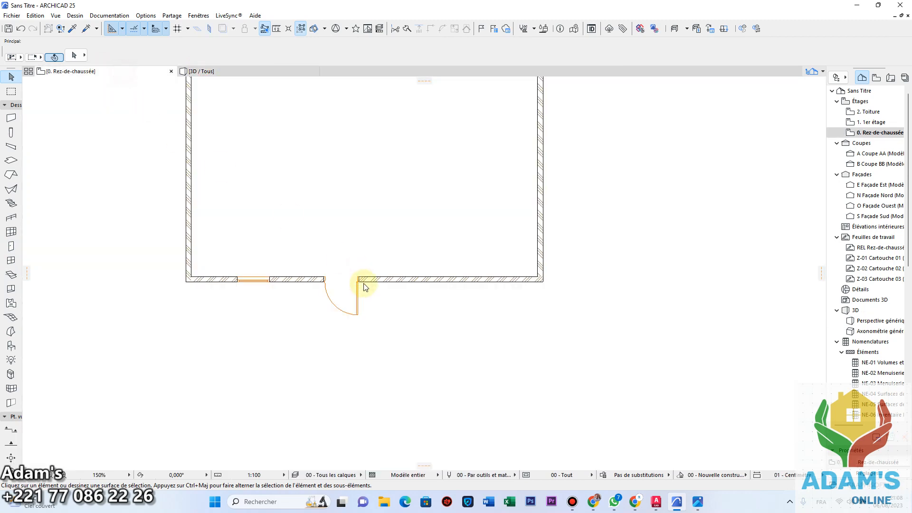
Step: Draw a horizontal section line along the lower wall through the window and door, looking upward into the building
click(10, 443)
scroll(415, 223, up, 3)
click(11, 430)
click(144, 259)
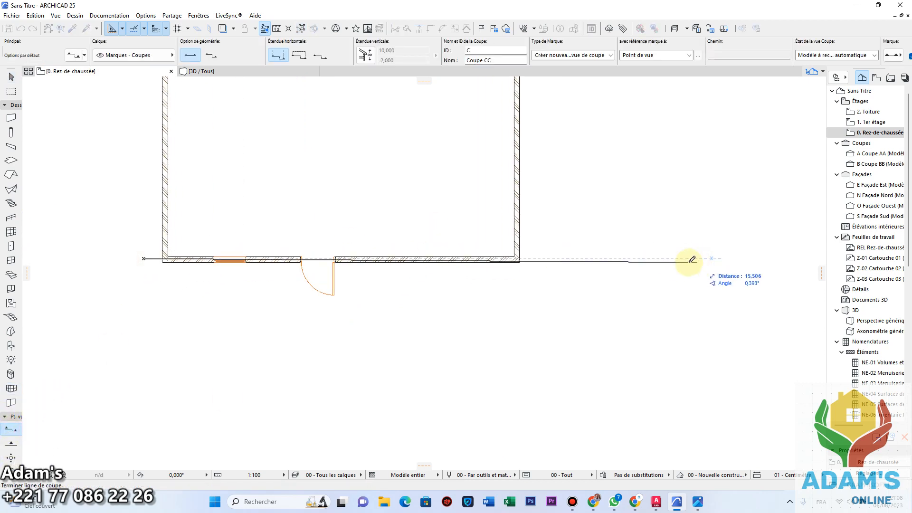
click(662, 258)
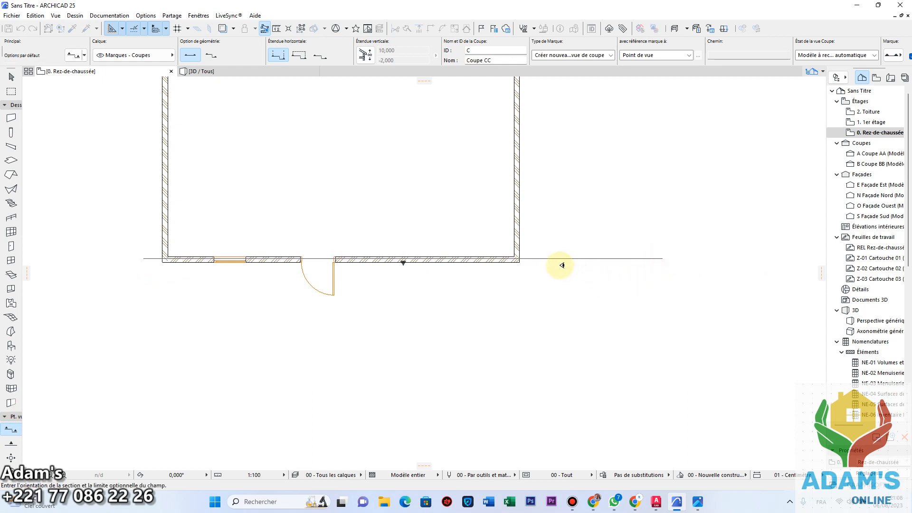
click(596, 191)
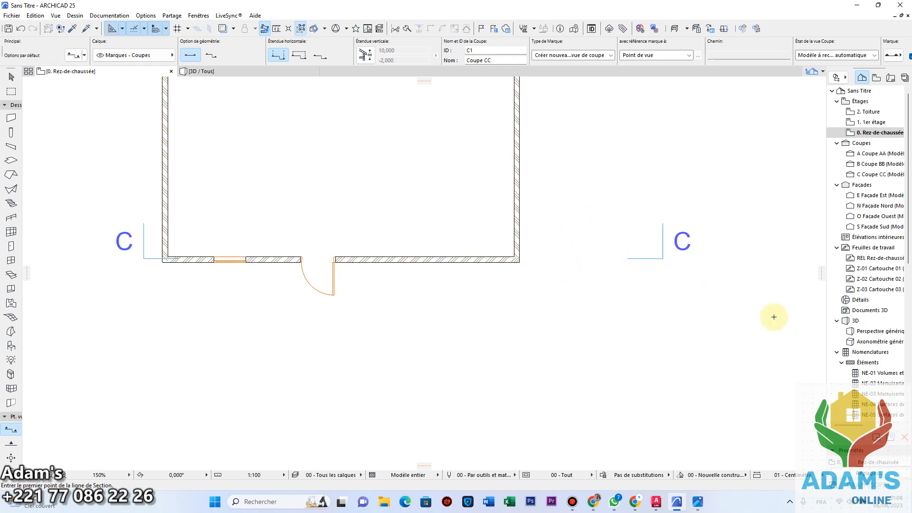
Step: Open the Coupe CC section view and examine the cut wall with its window and door
scroll(879, 285, down, 6)
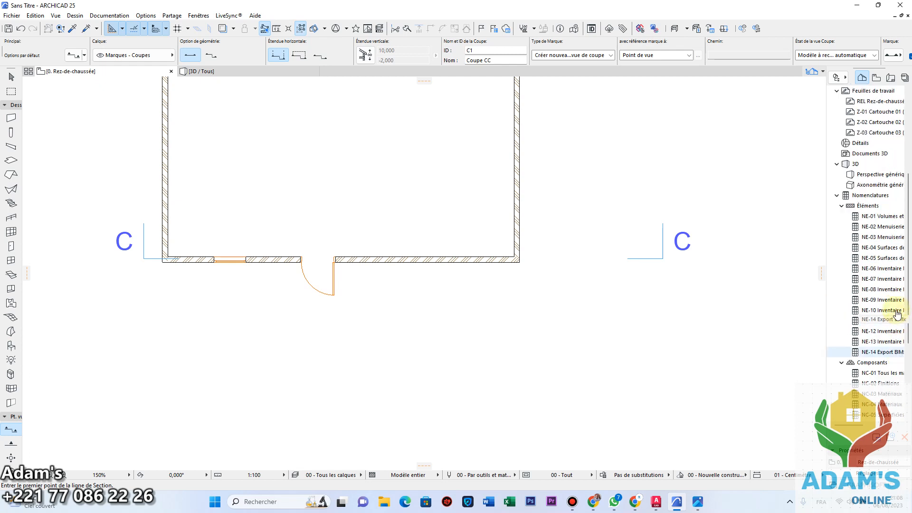
scroll(897, 319, up, 6)
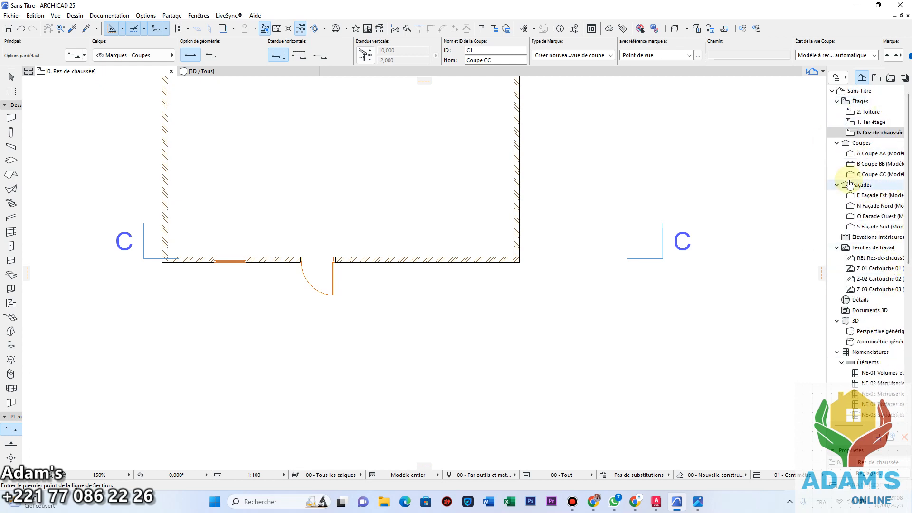
double_click(882, 175)
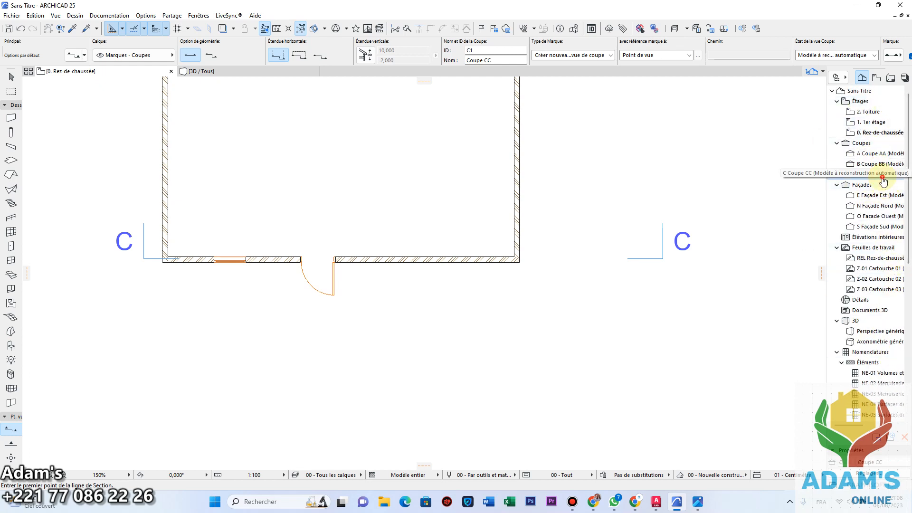
scroll(435, 285, down, 3)
scroll(427, 256, up, 4)
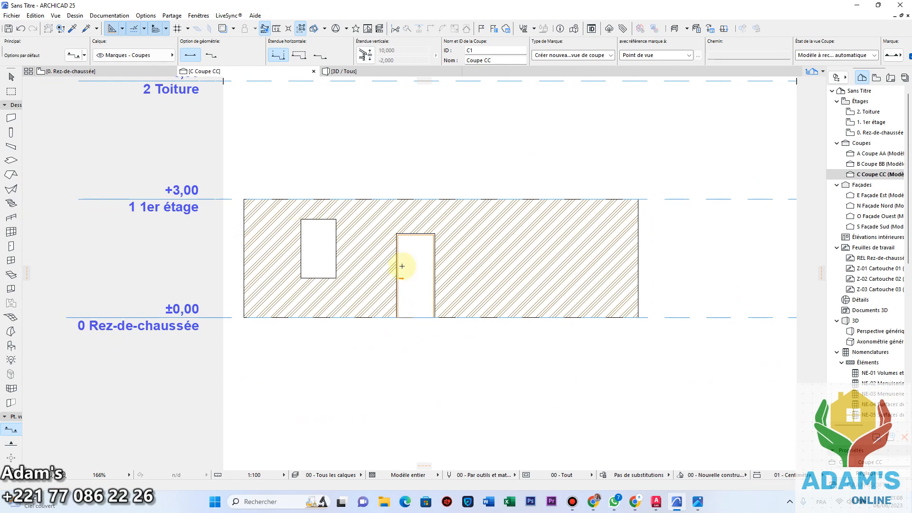
Step: Switch to the image viewer showing FORMATION ARCHICAD.jpg
click(698, 502)
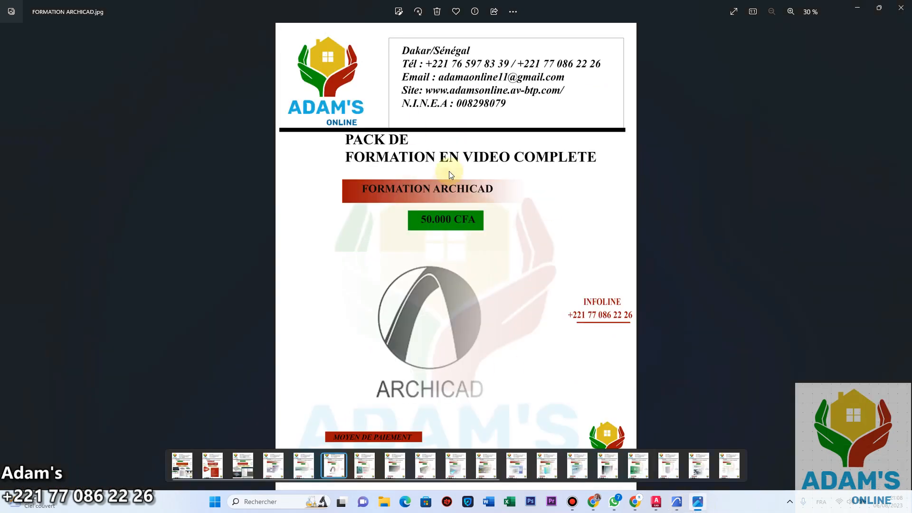